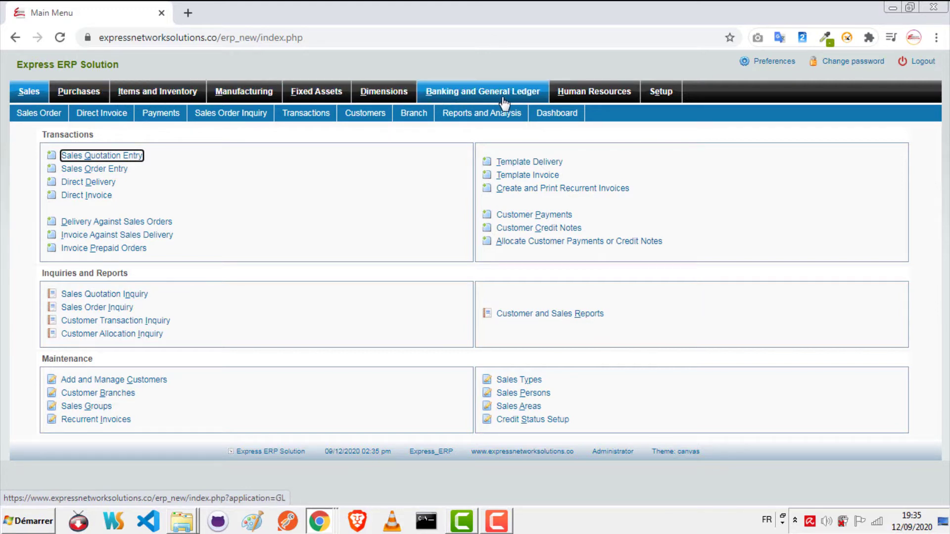
Step: Switch to the Setup module page listing Company Setup, Miscellaneous and Maintenance options
click(659, 96)
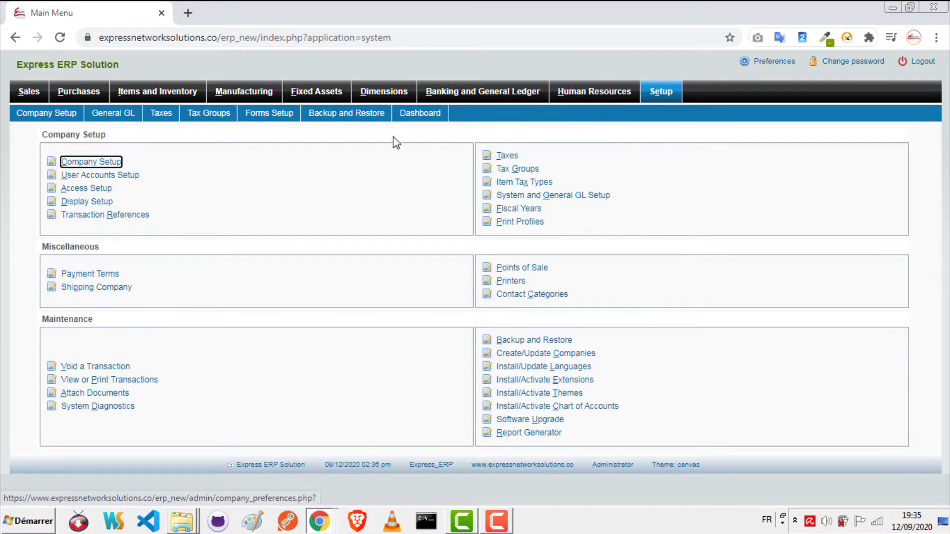
Step: Review Company Setup's Home Currency choices, currently US Dollars, then go to Banking and General Ledger
click(92, 163)
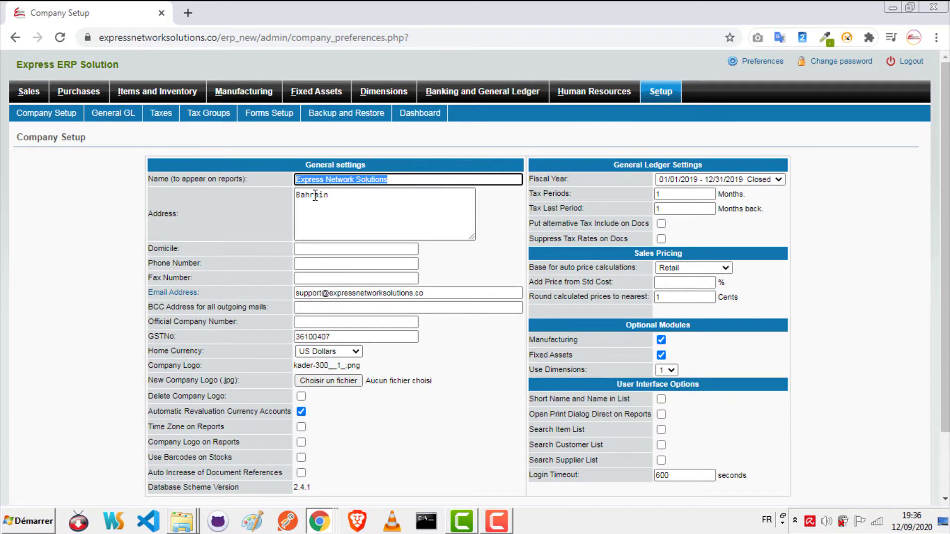
click(355, 352)
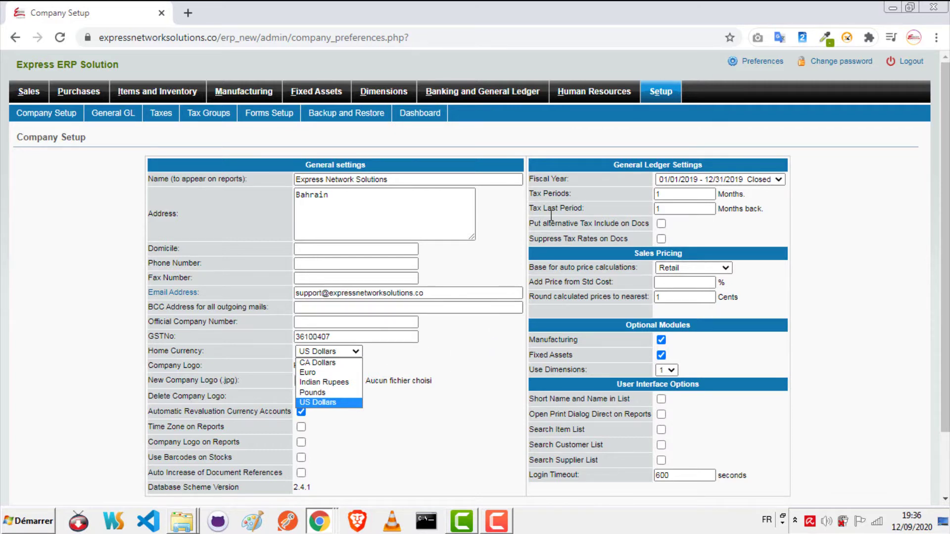
click(511, 101)
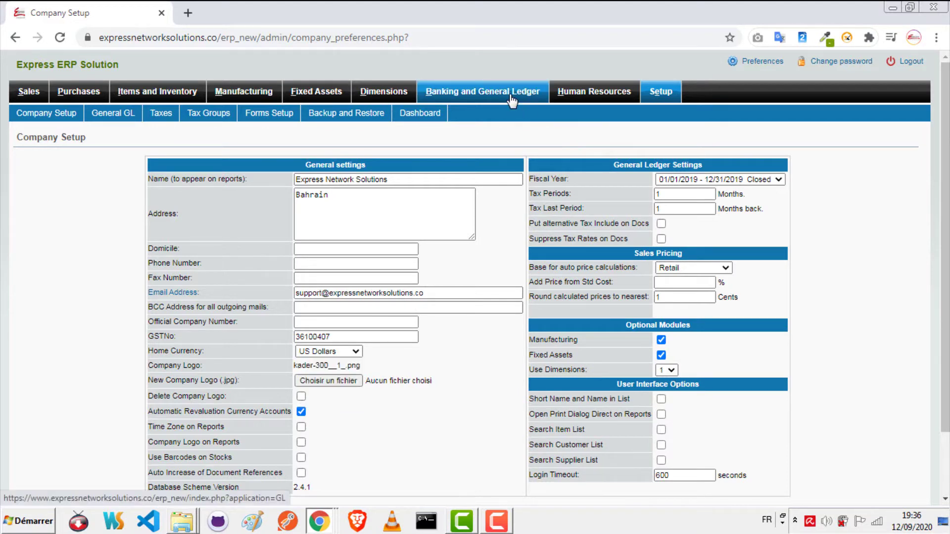
Step: Create the Bahraini Dinar currency (abbreviation BHD, symbol BD, hundredths Fils, country Bahrain)
click(511, 100)
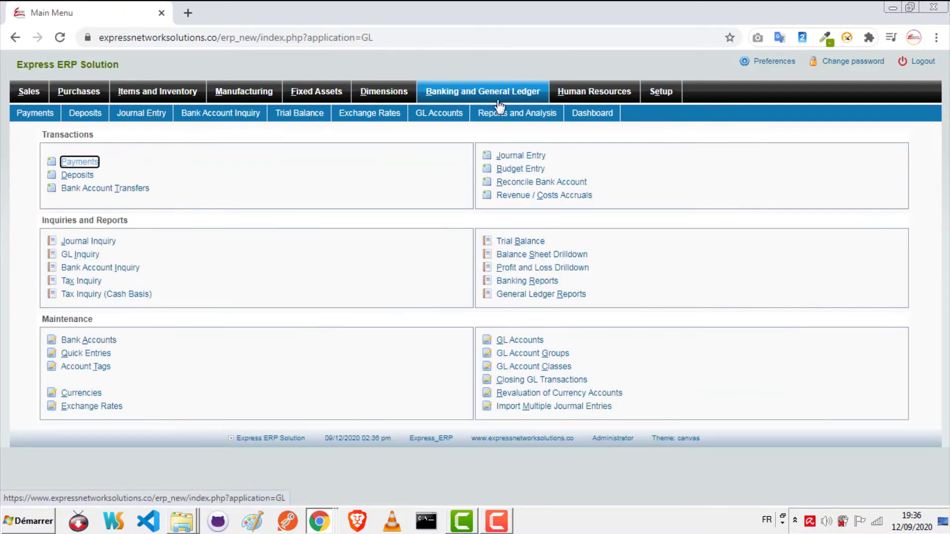
click(93, 393)
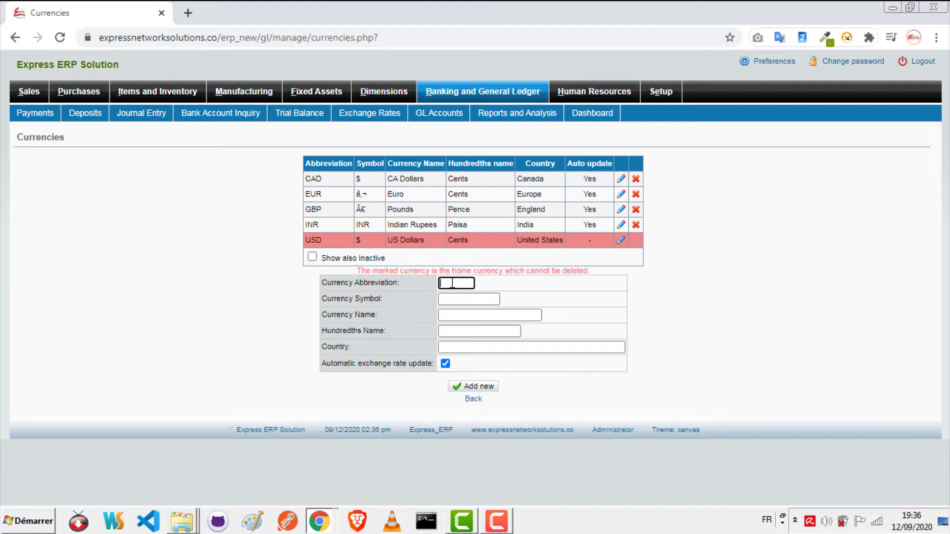
text(BHD)
key(Tab)
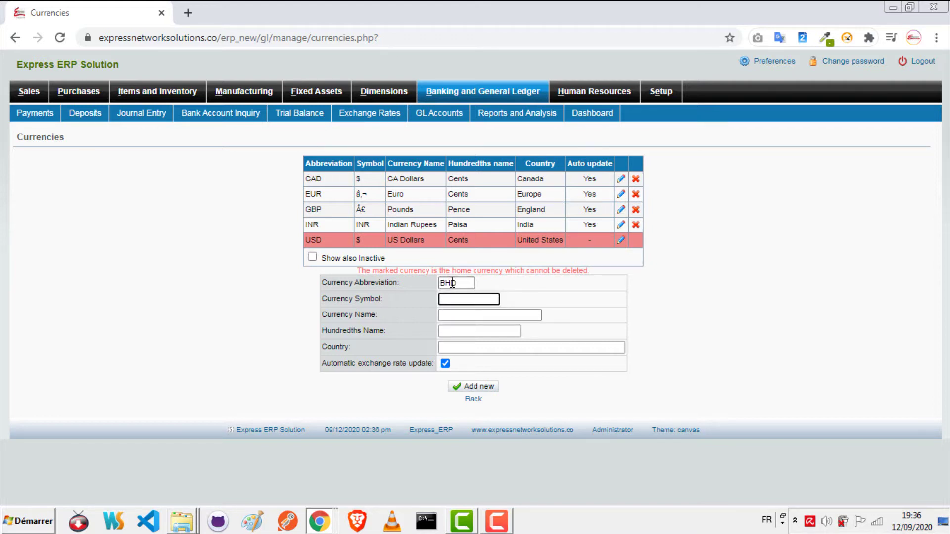
text(BD)
key(Tab)
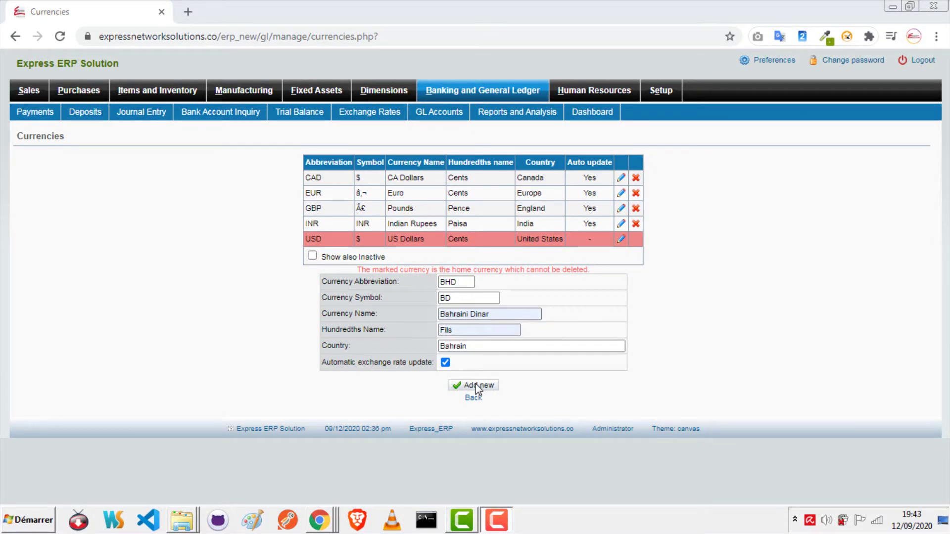
click(477, 386)
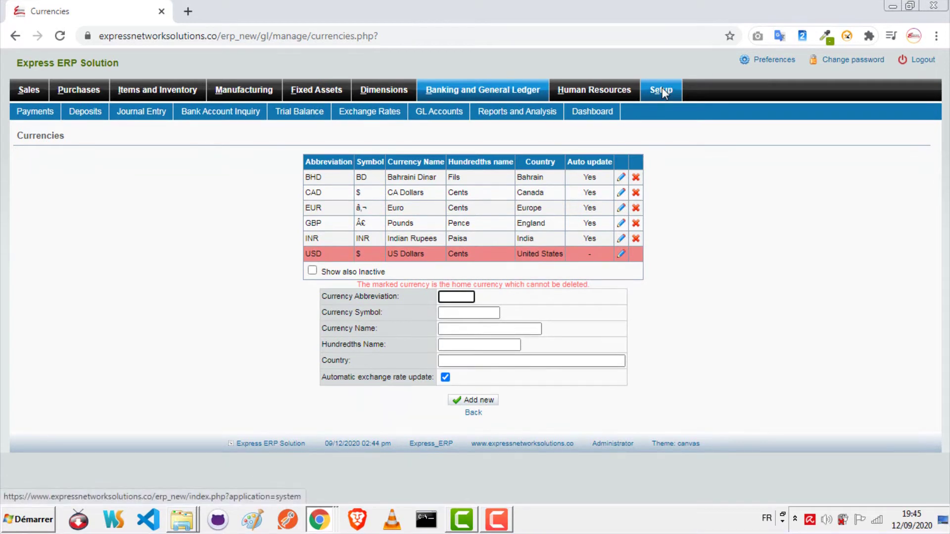
click(663, 92)
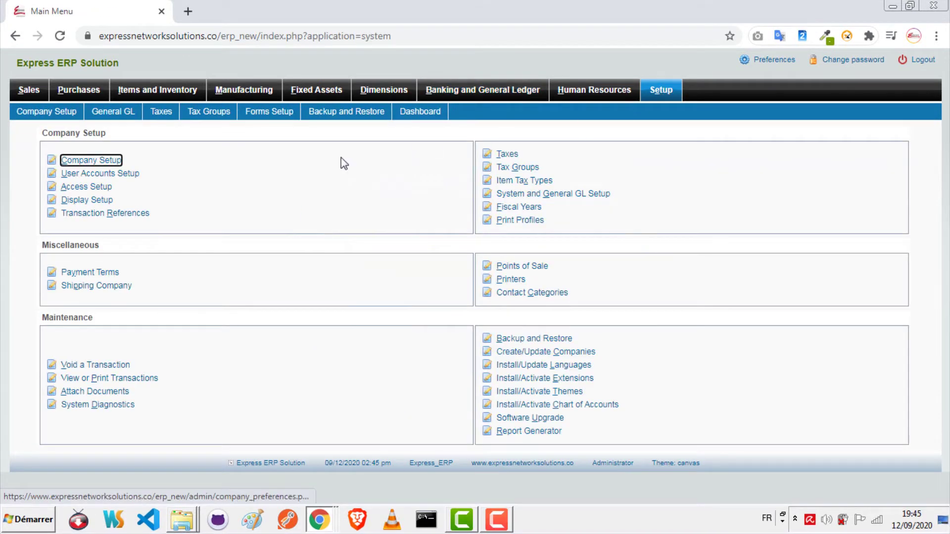
Step: Set Company Setup's Home Currency to Bahraini Dinar and save the update
click(114, 164)
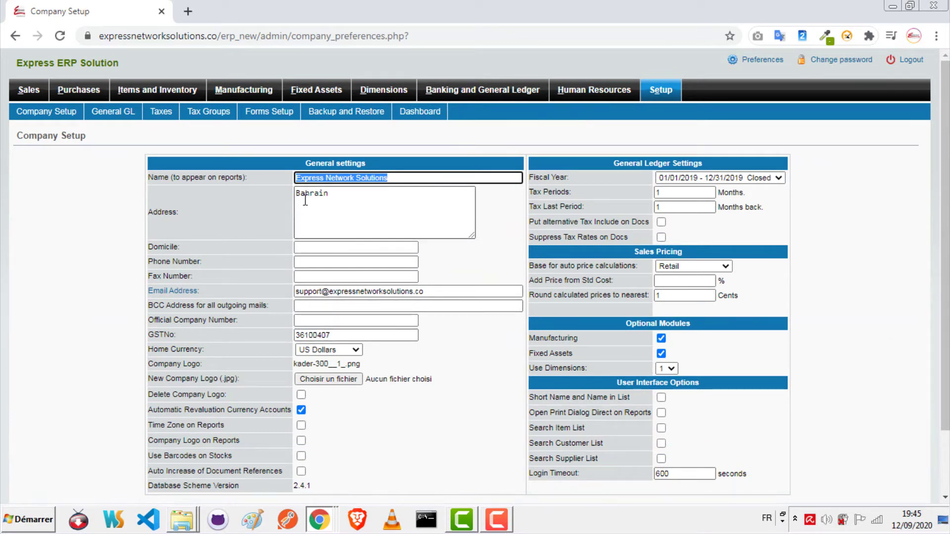
click(354, 349)
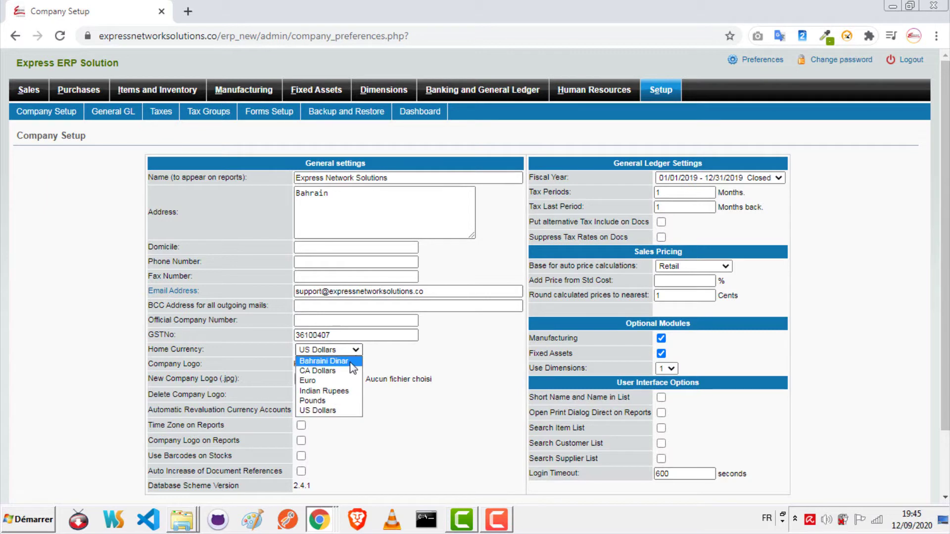
click(350, 362)
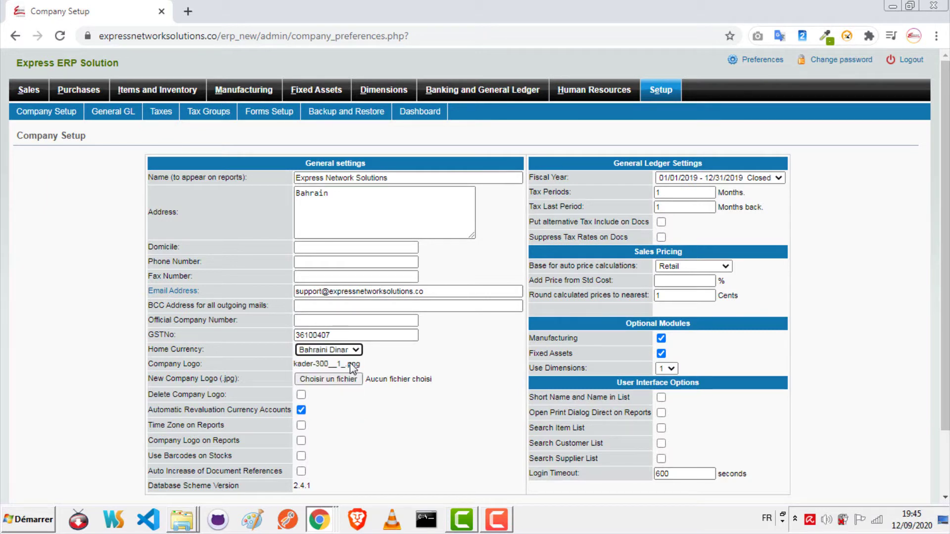
scroll(503, 331, down, 1)
scroll(503, 330, down, 1)
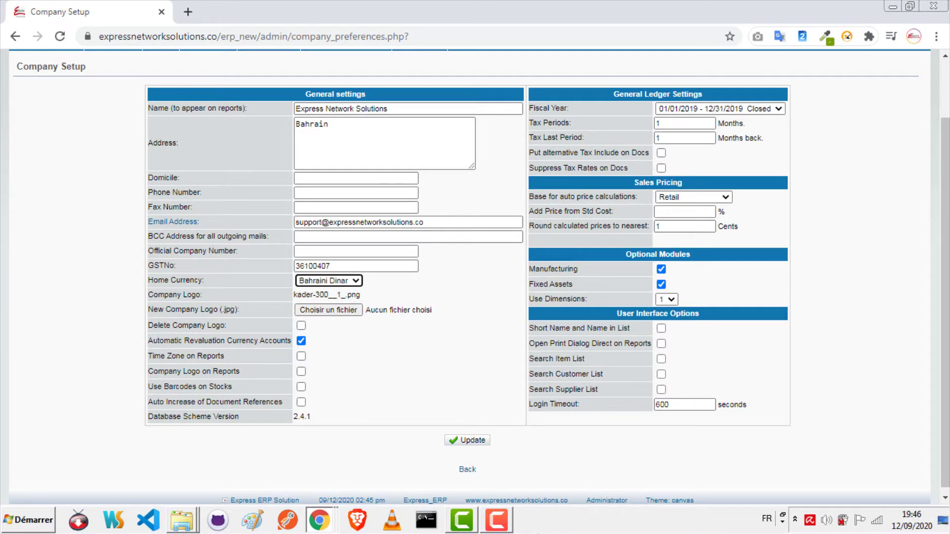
click(477, 442)
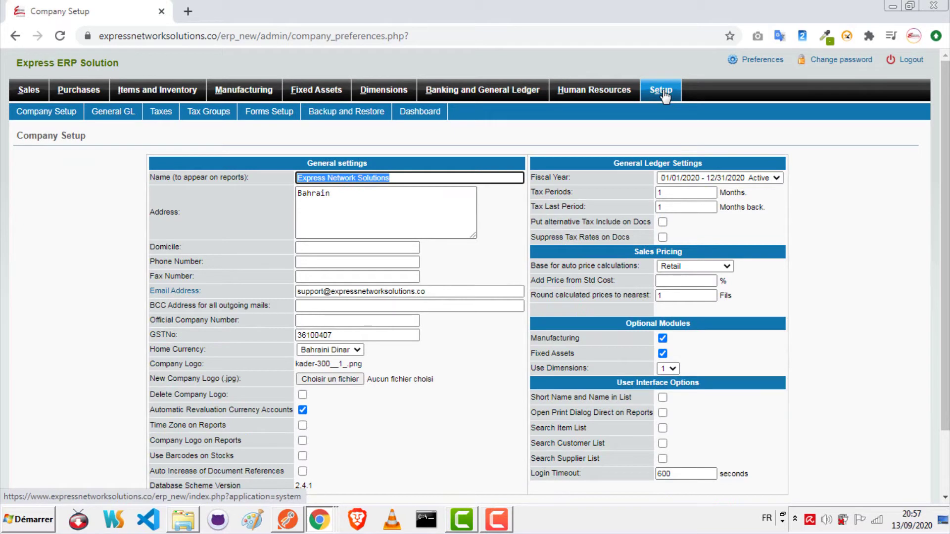
click(664, 94)
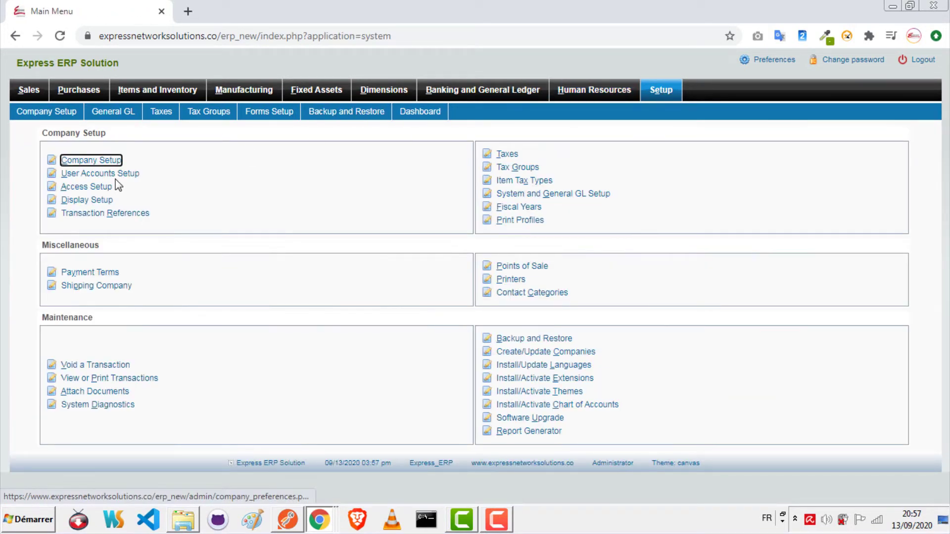
Step: Enter a new user's name with Sub Admin access, Browser printing support, and popup reports
click(121, 177)
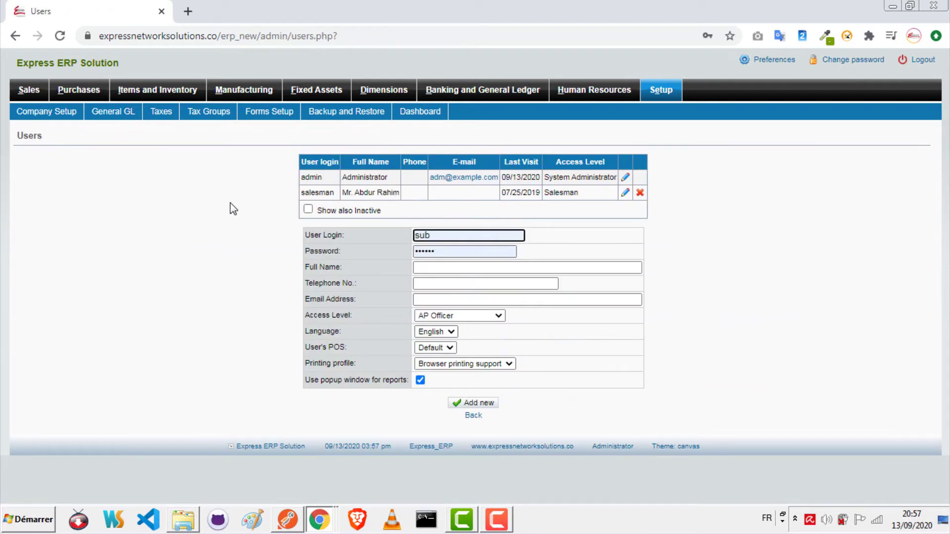
key(Tab)
key(Tab)
text(mohsen)
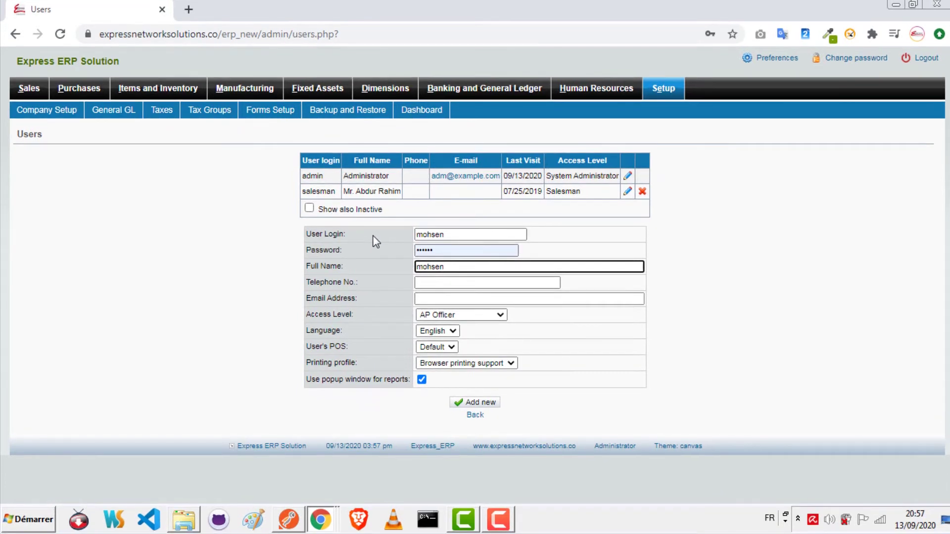
click(453, 319)
click(441, 407)
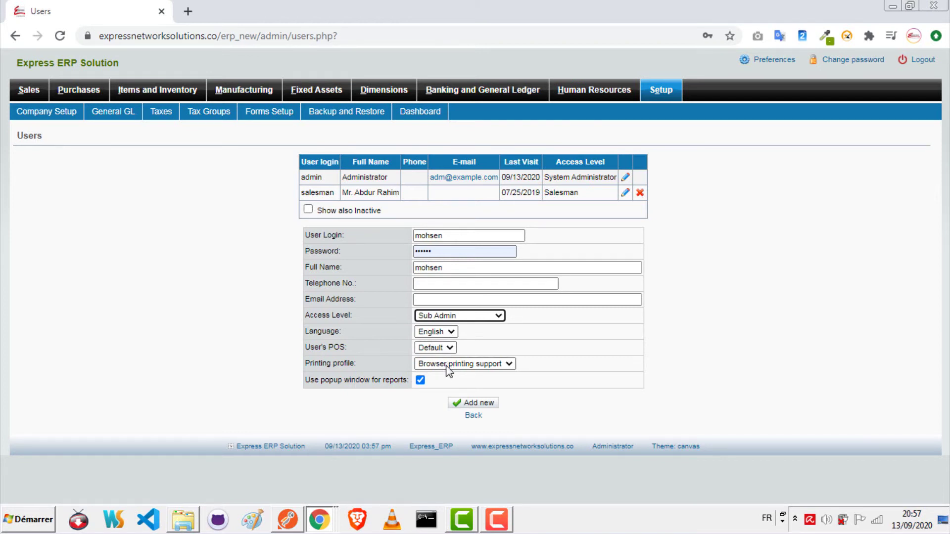
click(478, 364)
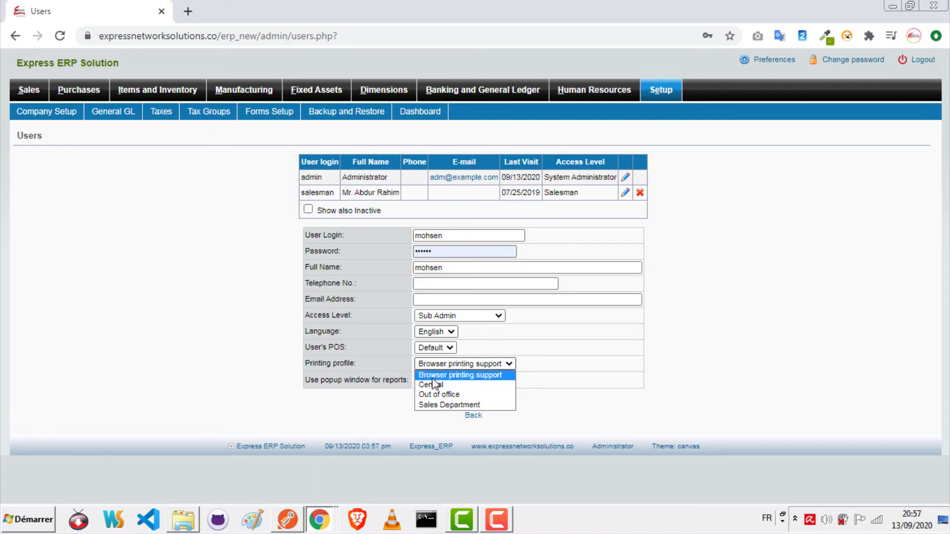
click(424, 375)
click(420, 380)
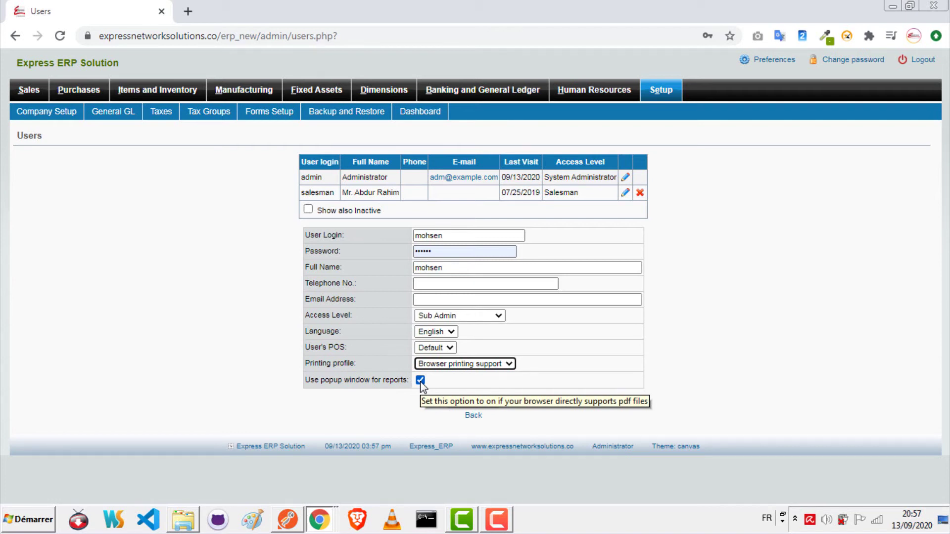
Step: Add the new user and save its password in Chrome's prompt
click(472, 404)
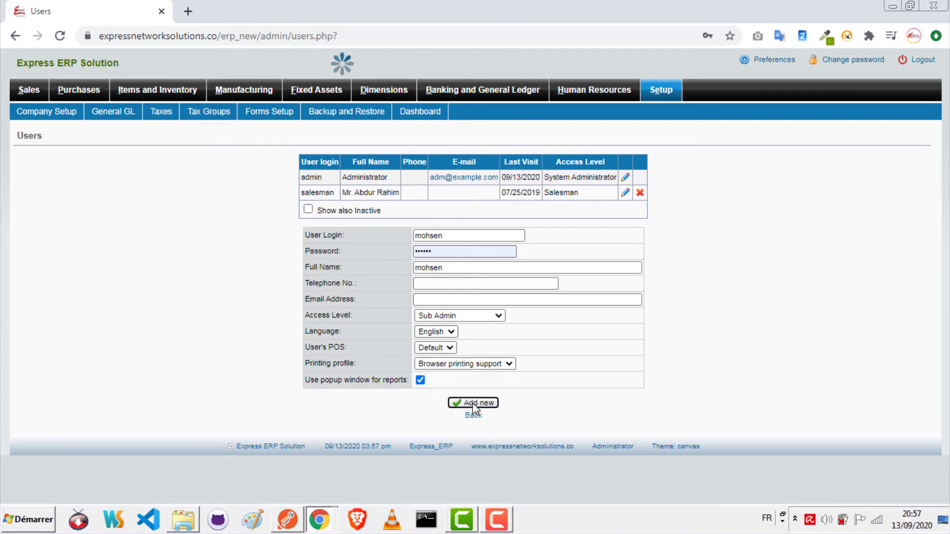
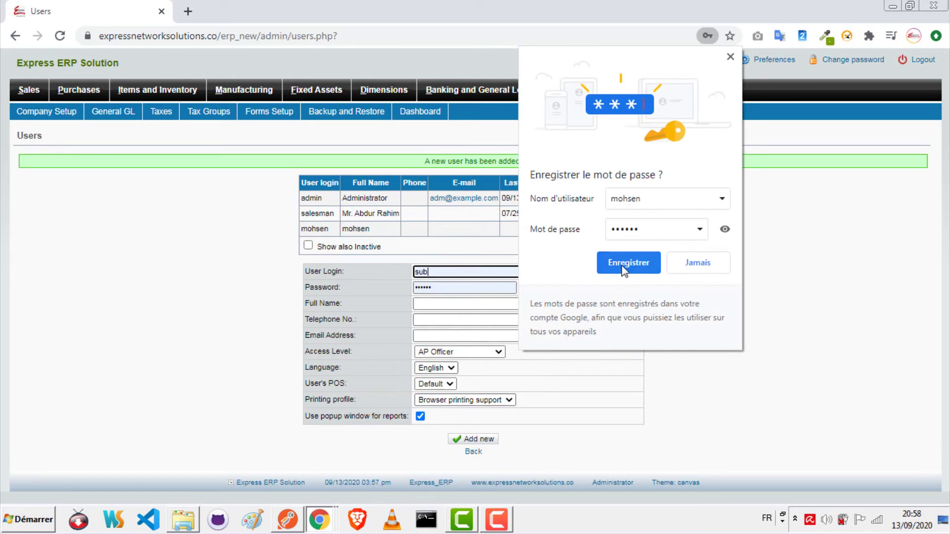
click(624, 269)
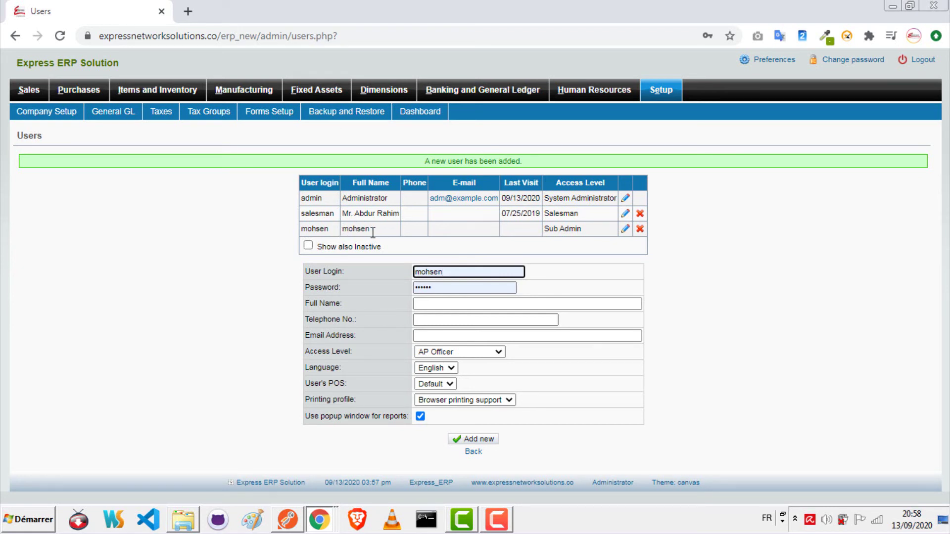
Step: Load the Sub Admin role in Access Setup for editing
click(660, 91)
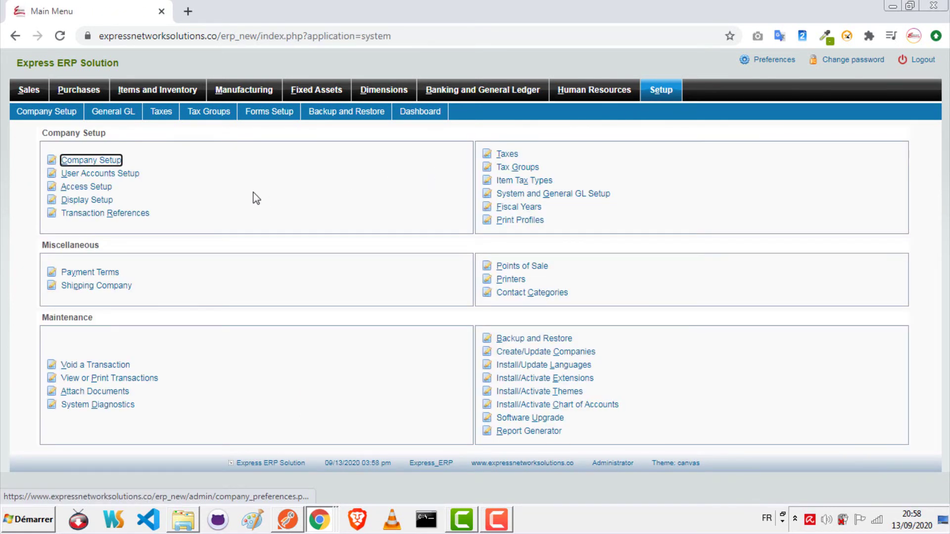
click(96, 188)
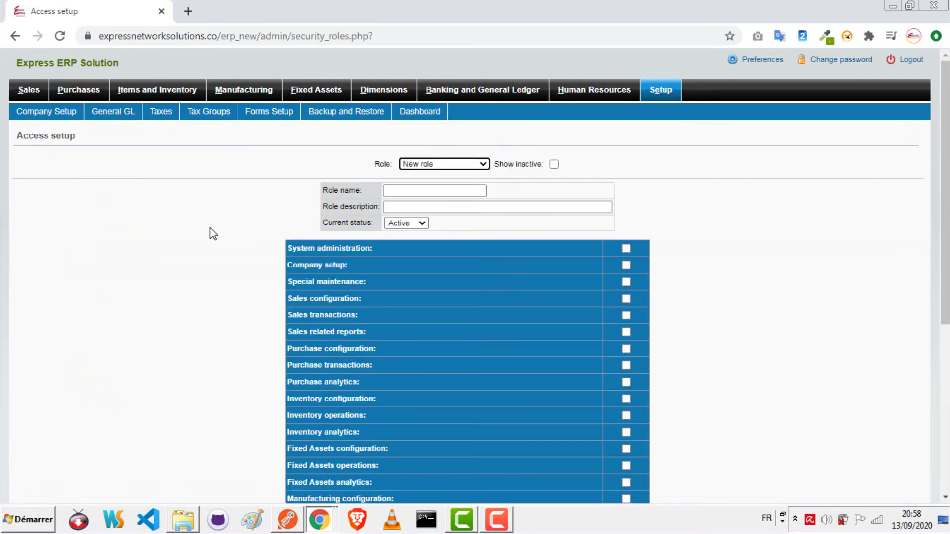
click(483, 163)
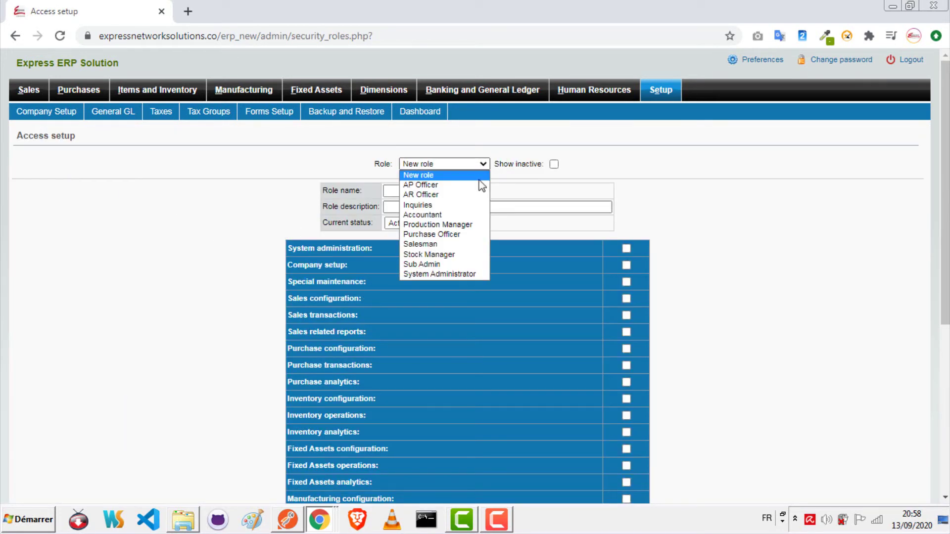
click(466, 265)
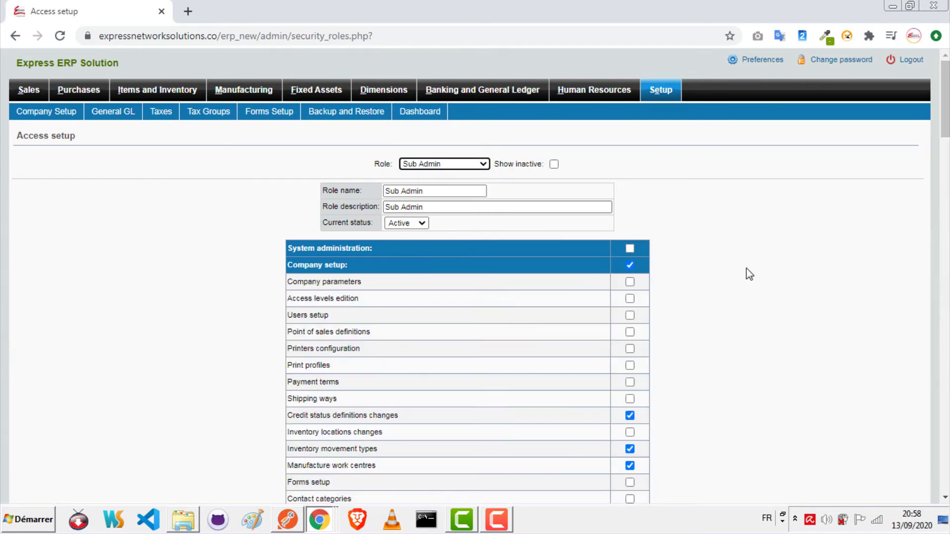
Step: Uncheck the Sales analytical reports permission and save the Sub Admin role
scroll(745, 268, down, 2)
scroll(744, 282, down, 7)
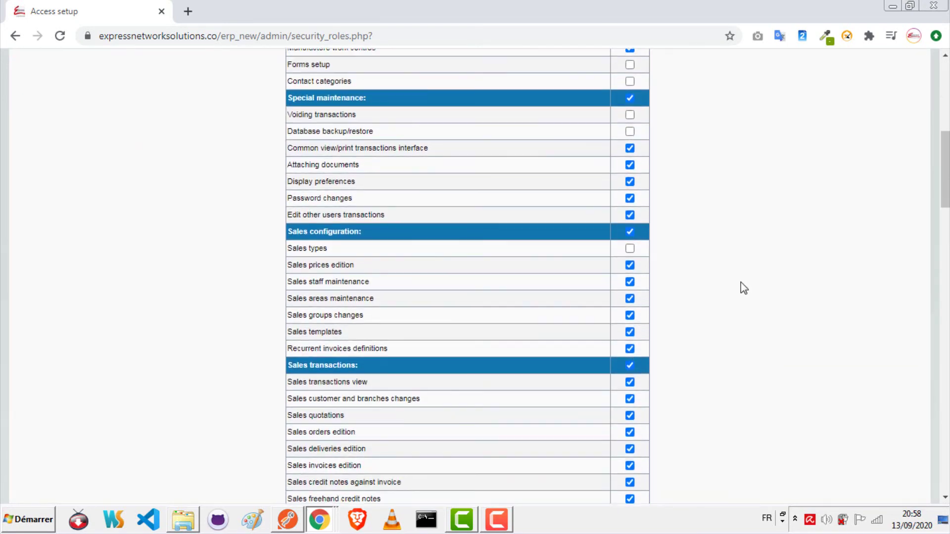
scroll(285, 186, down, 2)
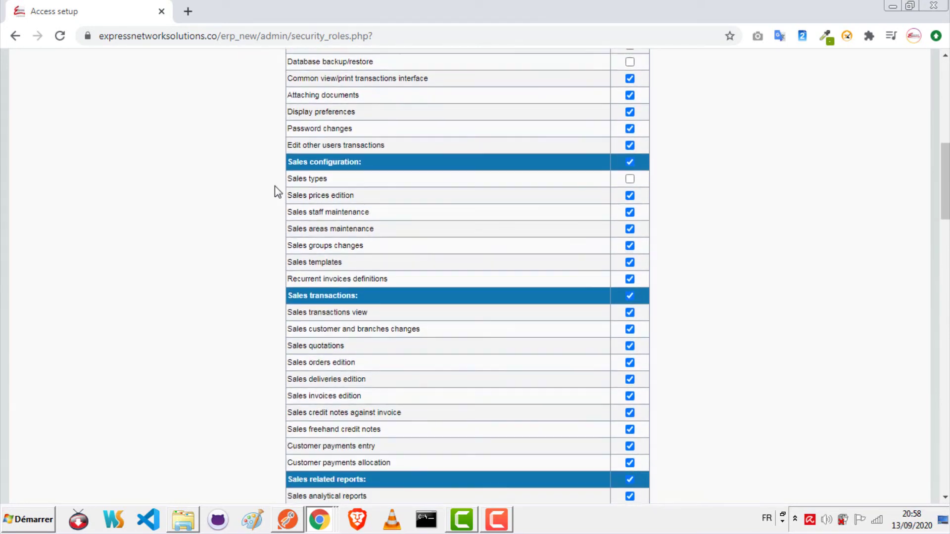
scroll(275, 186, up, 2)
scroll(271, 181, down, 1)
scroll(259, 191, down, 5)
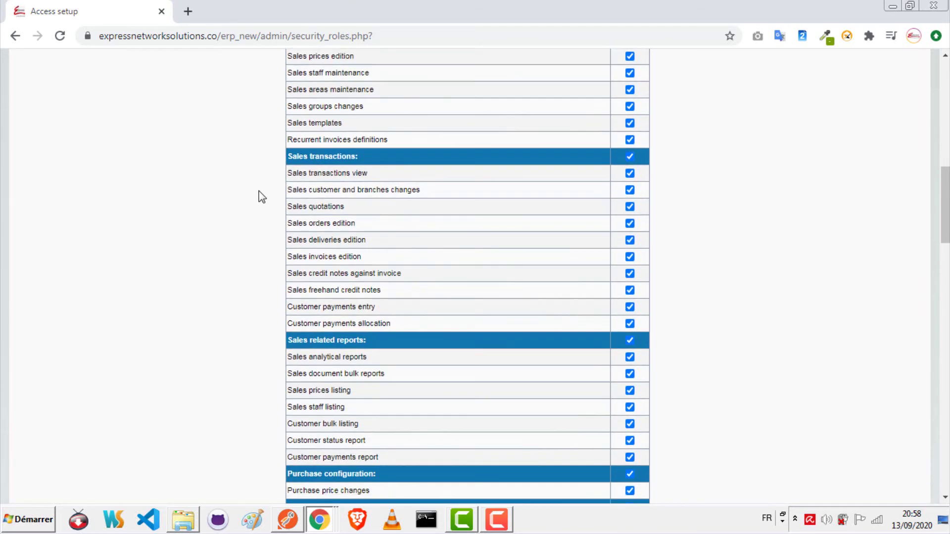
click(629, 289)
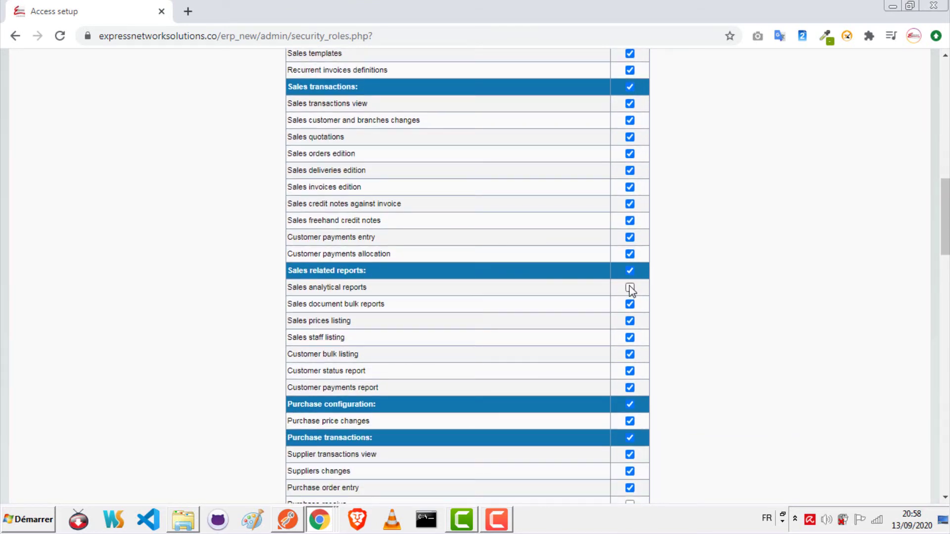
scroll(678, 269, down, 20)
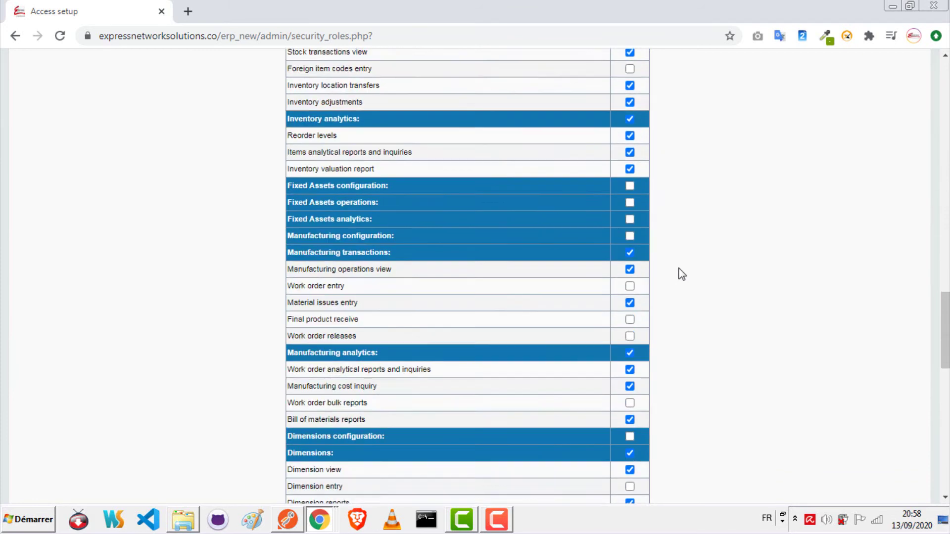
scroll(681, 274, down, 2)
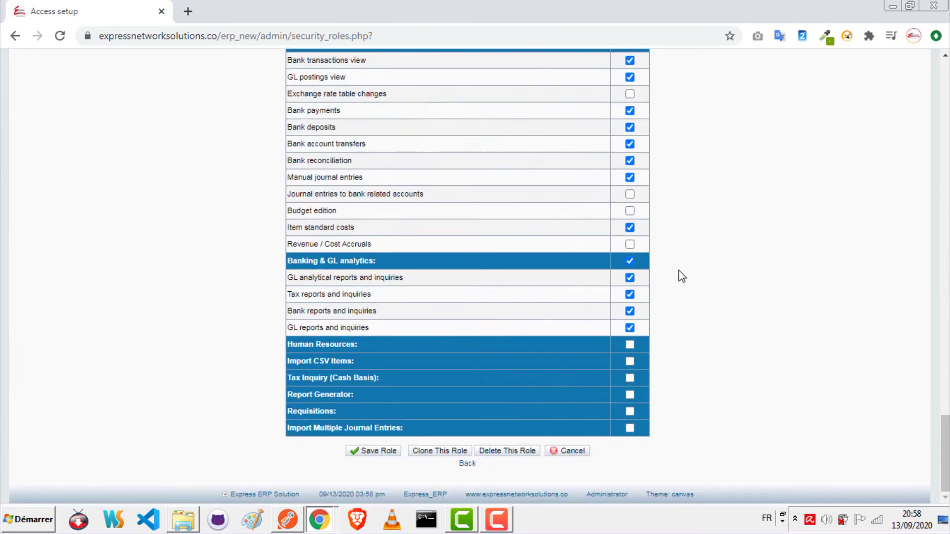
click(365, 451)
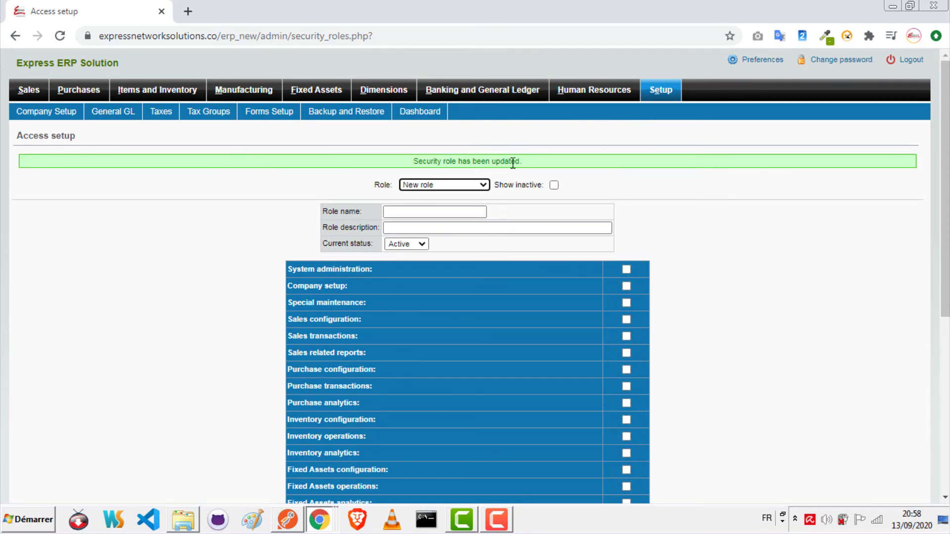
click(662, 91)
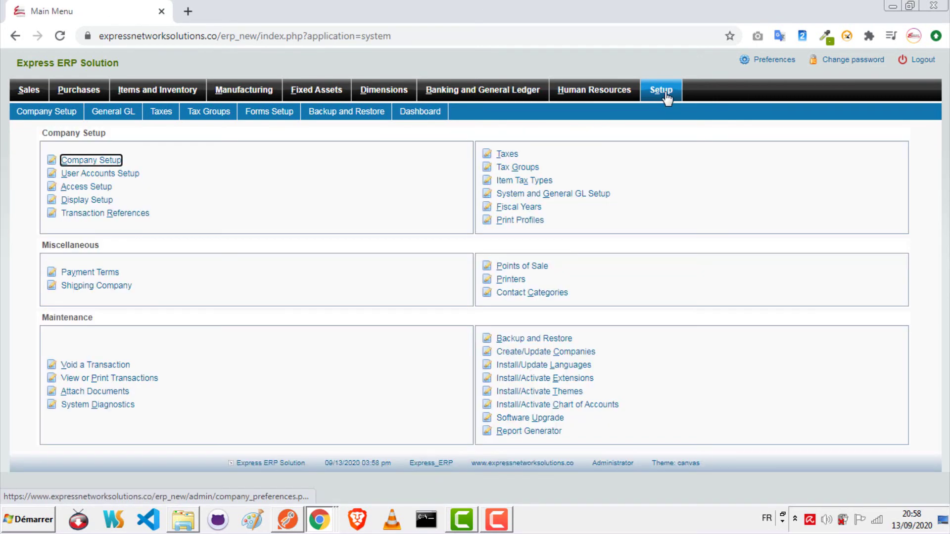
Step: Set Display Setup's date format to DDMMYYYY, save it, then view Fiscal Years
click(95, 201)
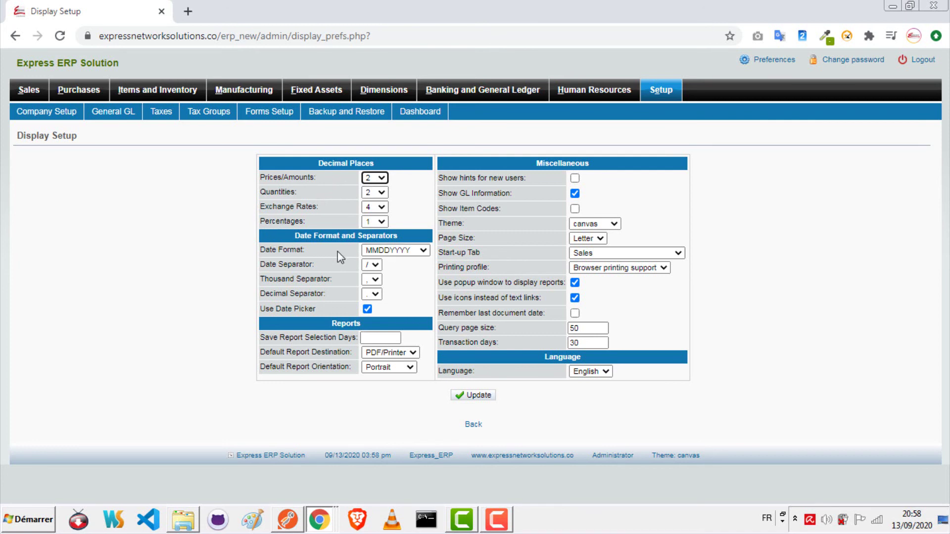
click(423, 251)
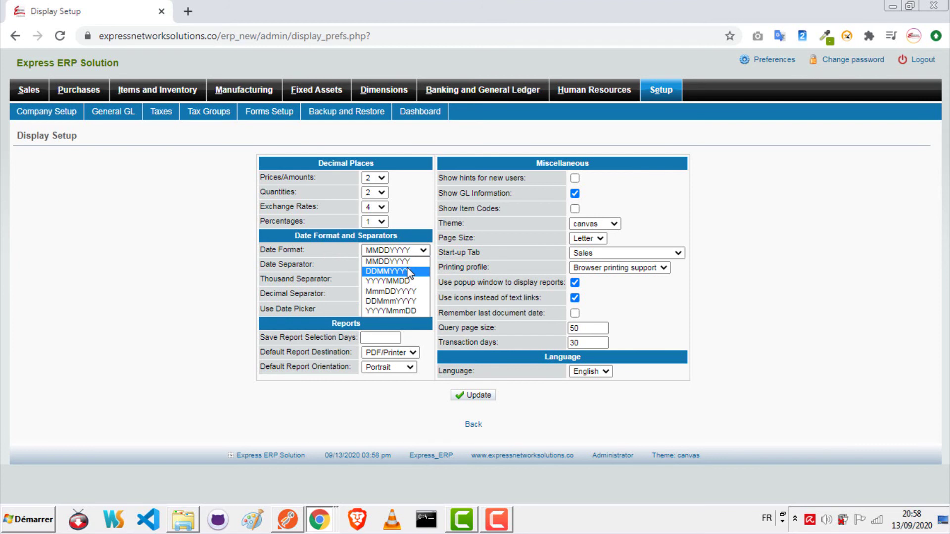
click(409, 271)
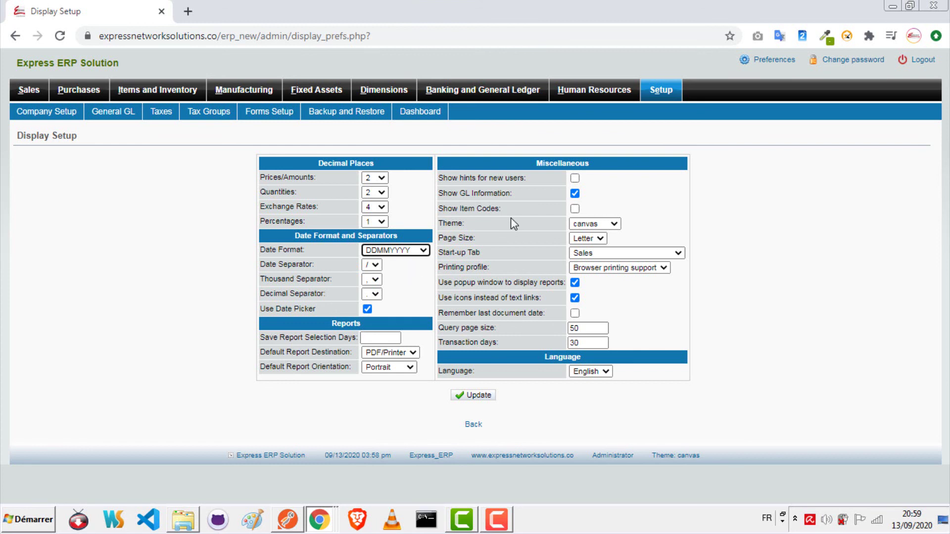
click(477, 396)
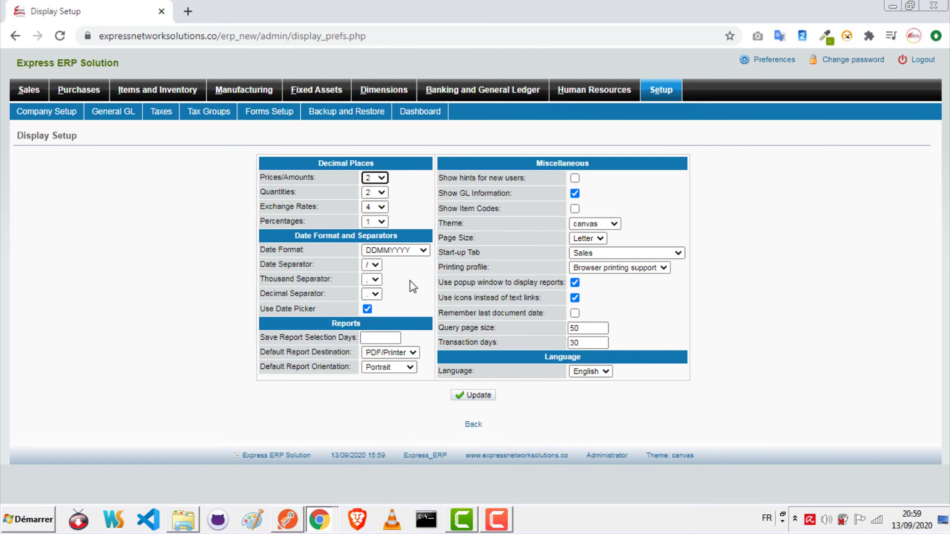
click(474, 394)
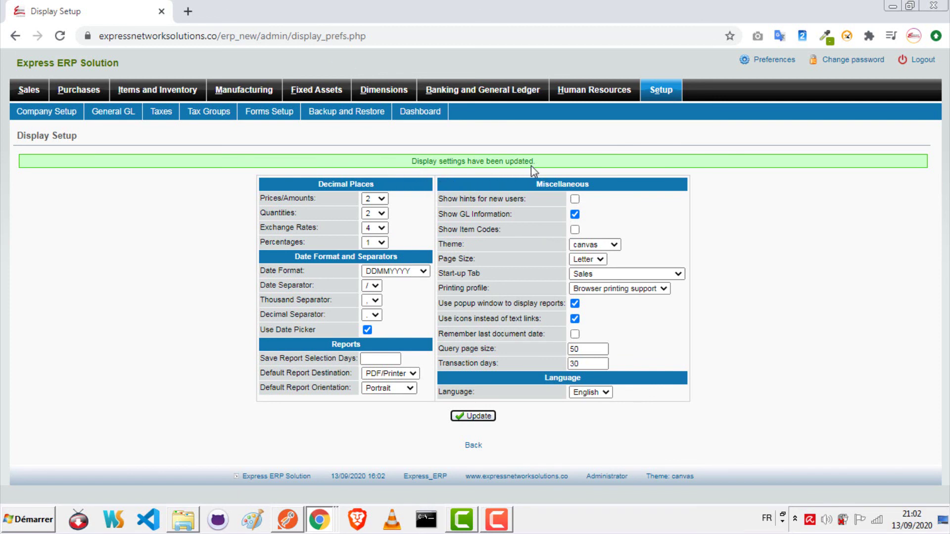
click(657, 96)
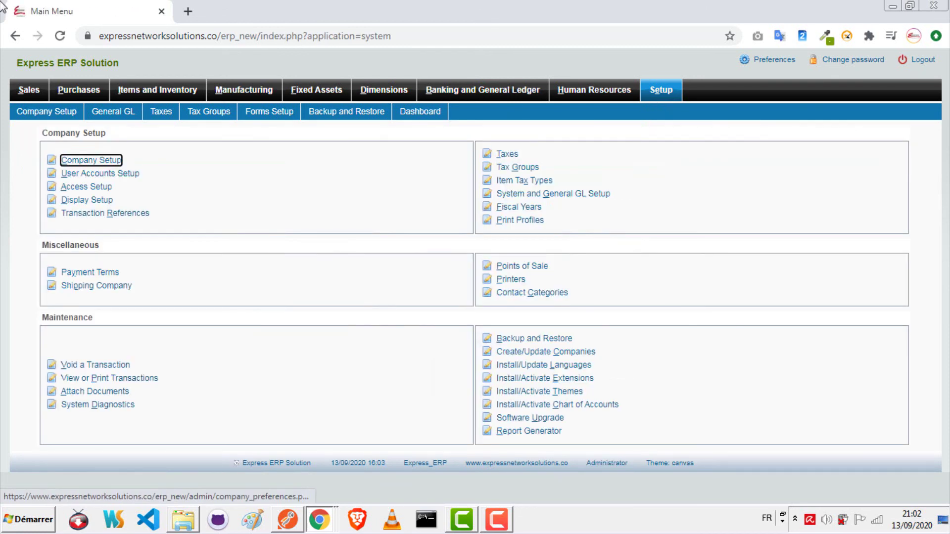
click(526, 209)
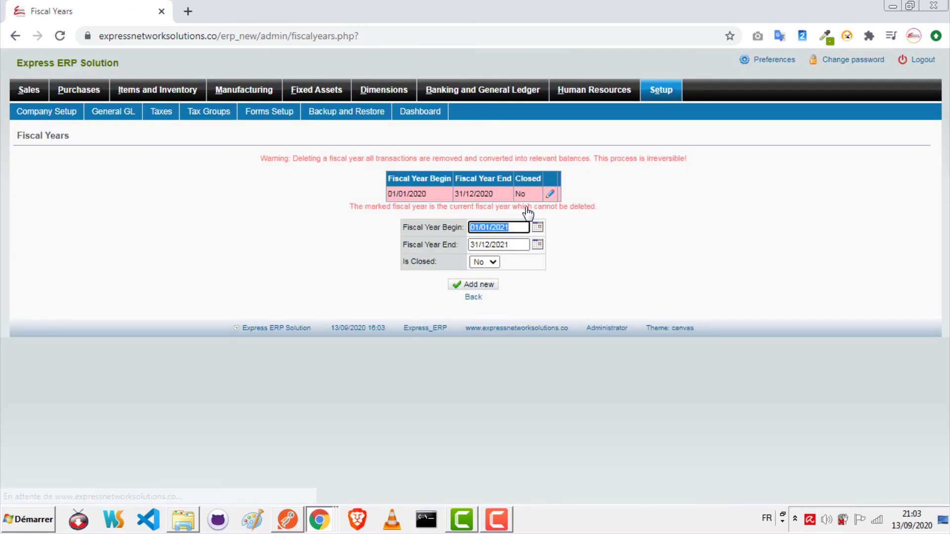